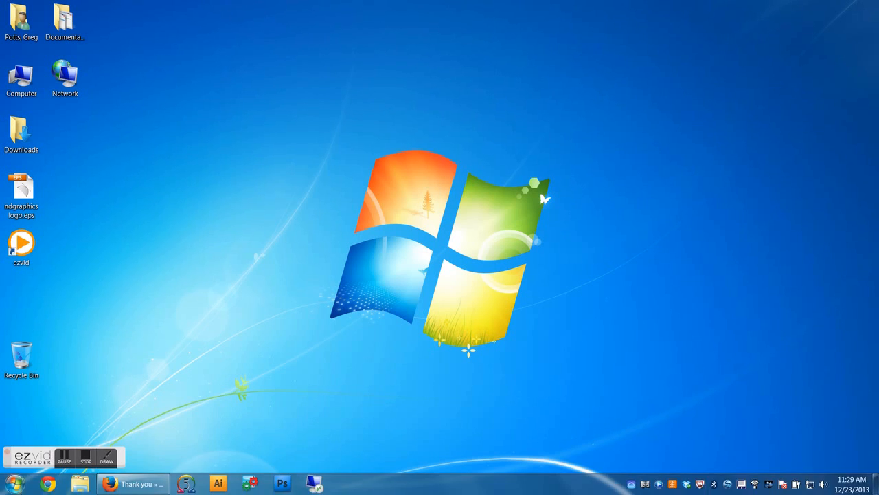
# Step: Launch Mimaki RasterLinkPro5 UL from the Start menu's program list
pyautogui.click(15, 484)
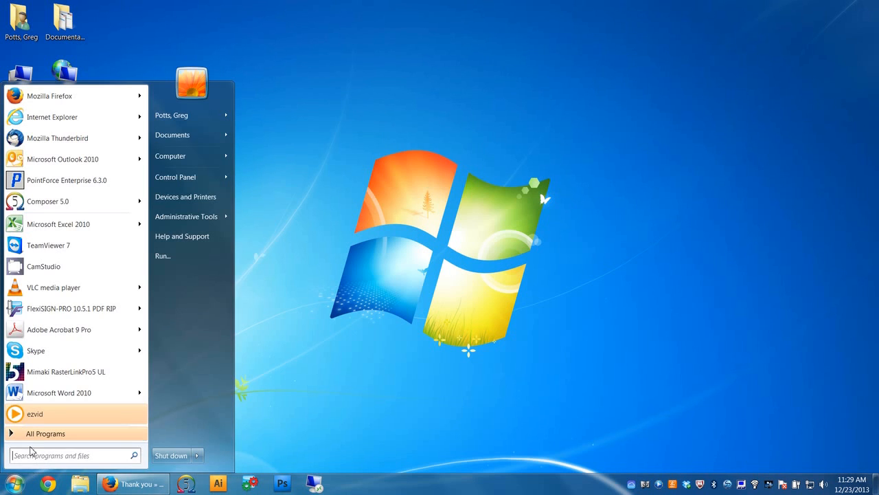
pyautogui.click(34, 434)
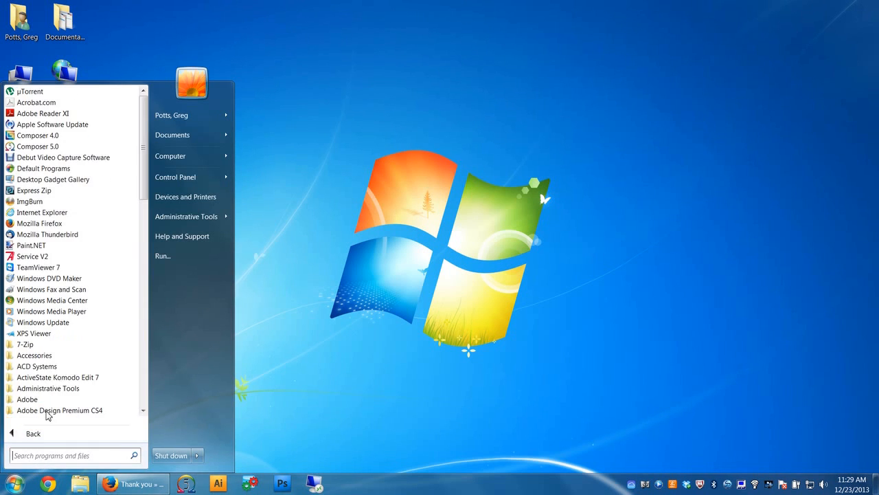
pyautogui.moveTo(145, 193); pyautogui.dragTo(143, 327)
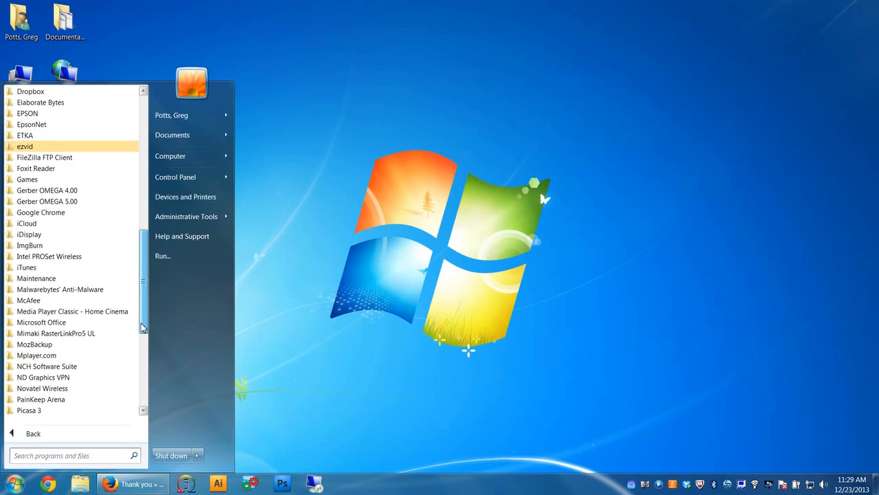
pyautogui.click(131, 334)
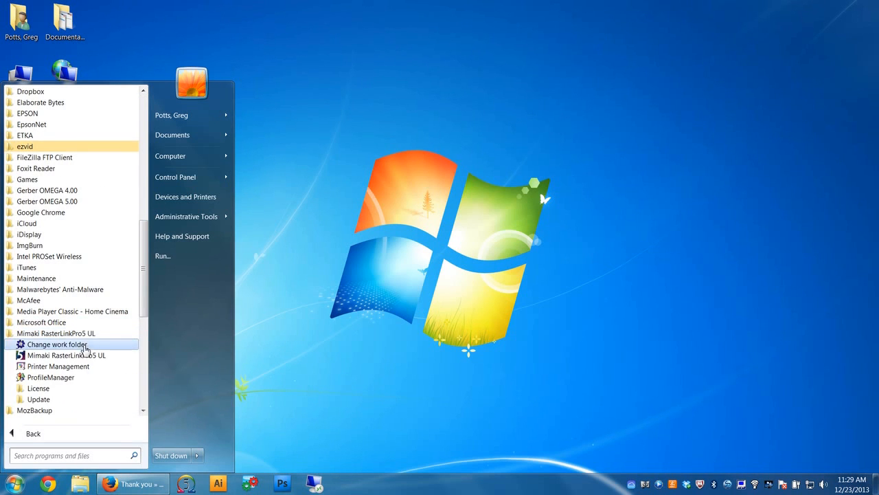
pyautogui.click(83, 357)
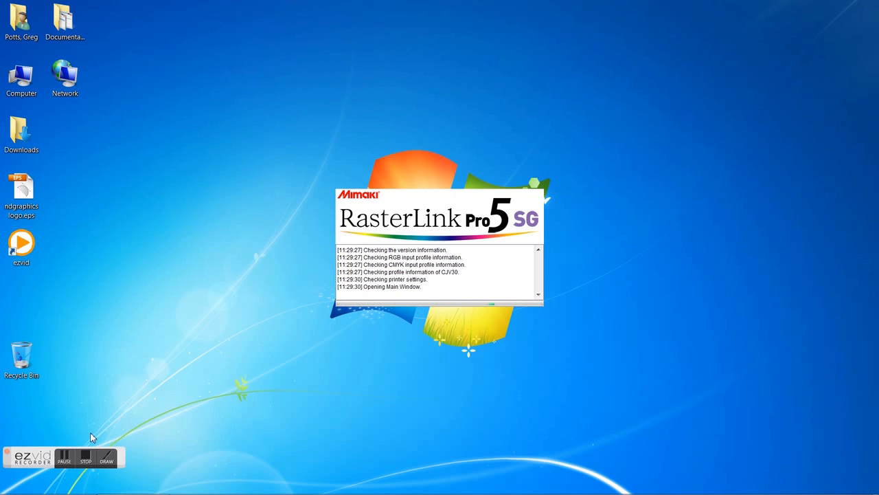
# Step: Examine the CJV30 printer's general, media, ink, heater and version status, then return to the job list
pyautogui.click(80, 464)
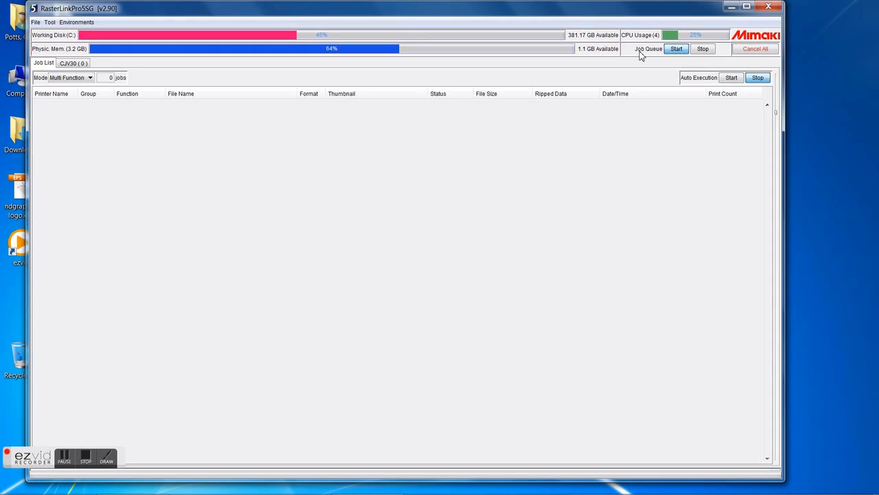
pyautogui.click(69, 64)
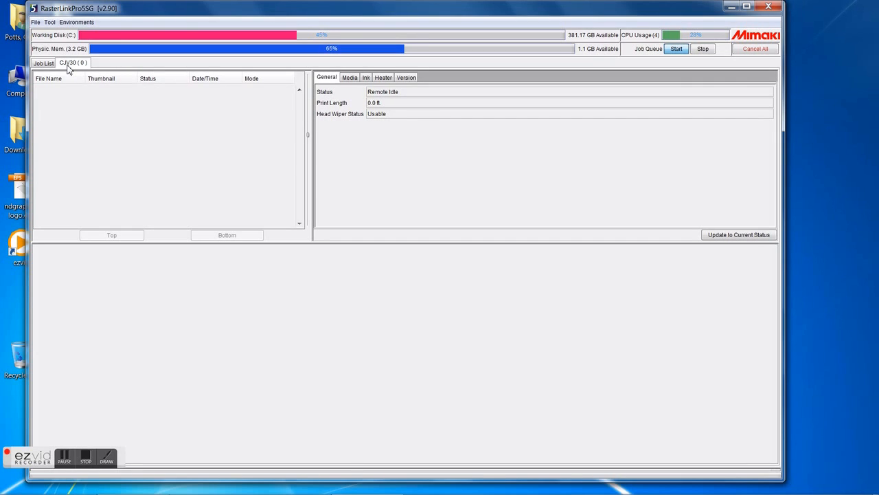
pyautogui.click(351, 78)
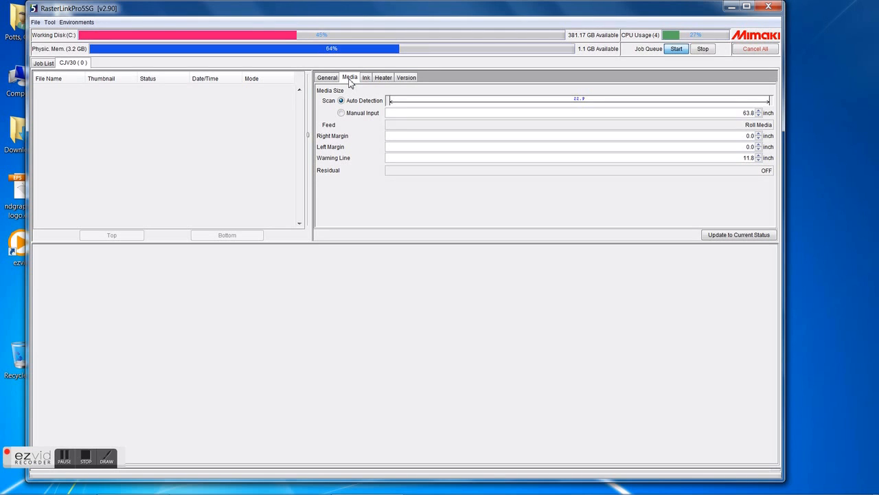
pyautogui.click(365, 78)
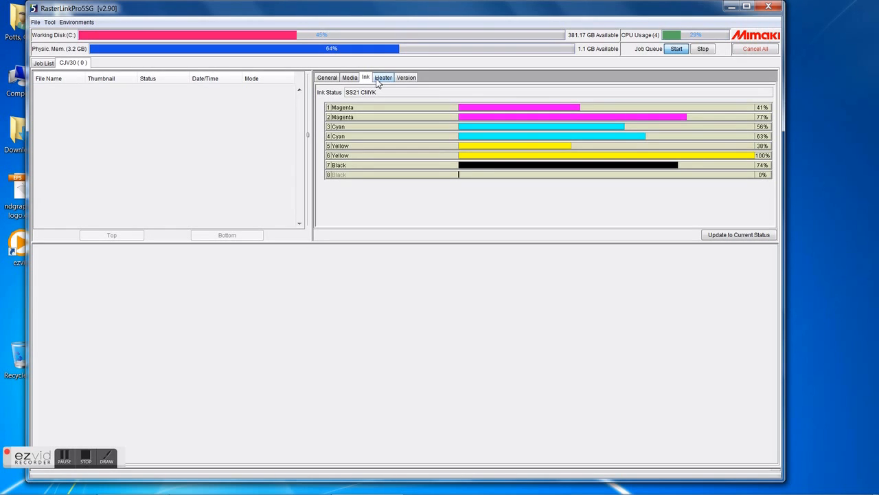
pyautogui.click(377, 81)
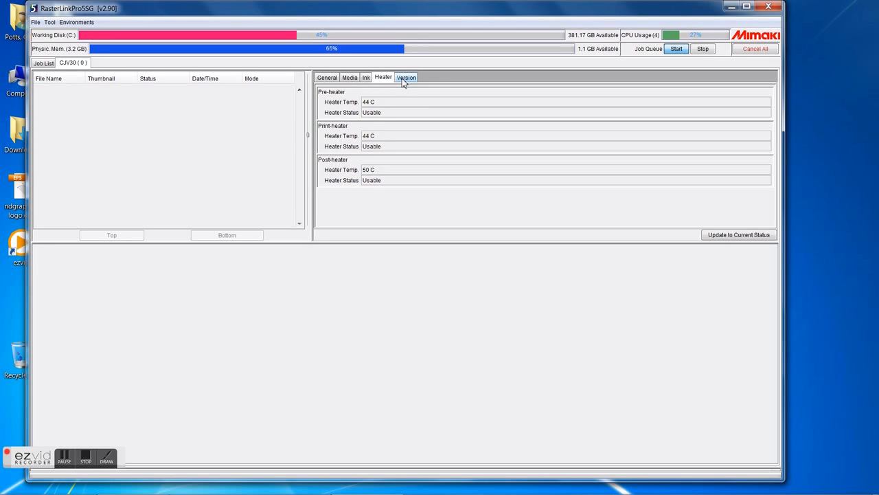
pyautogui.click(405, 79)
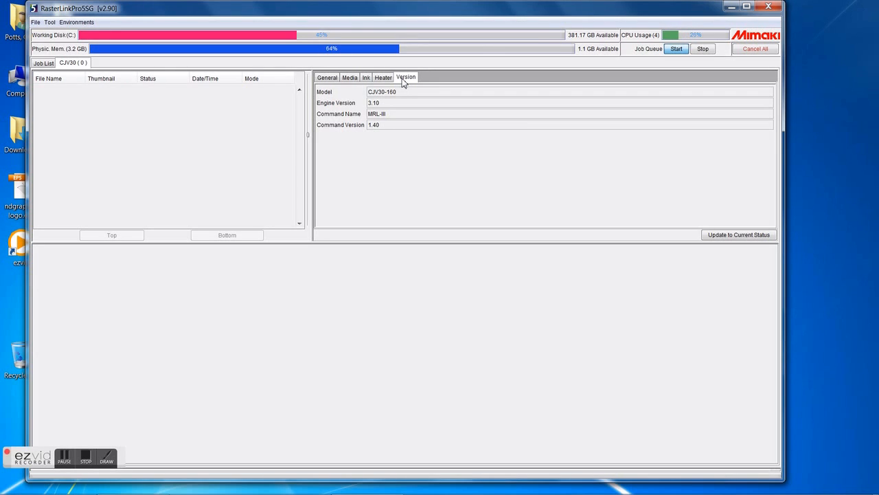
pyautogui.click(43, 63)
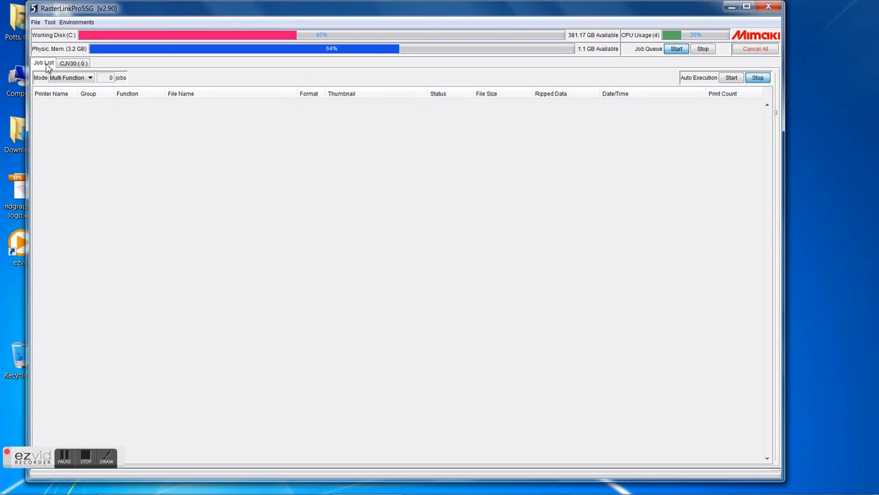
# Step: Open ndgraphics logo.eps from the Desktop as a print job for the CJV30 printer
pyautogui.click(38, 24)
pyautogui.click(37, 25)
pyautogui.click(36, 24)
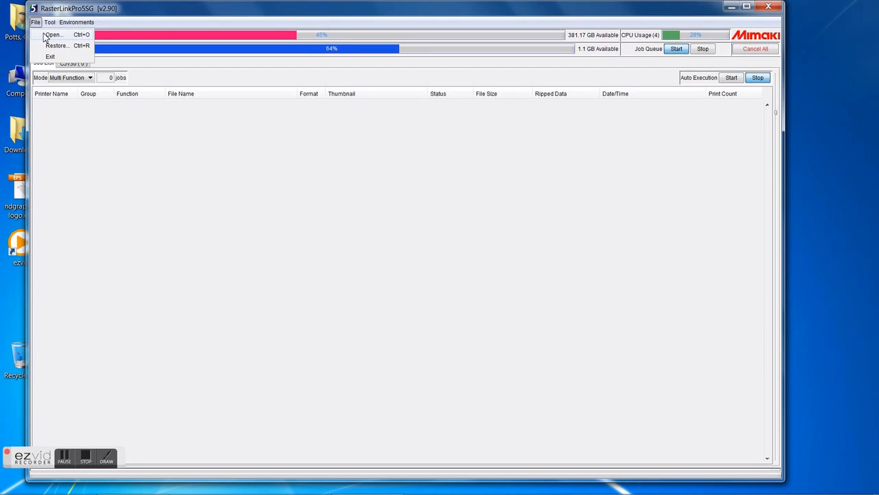
pyautogui.click(45, 35)
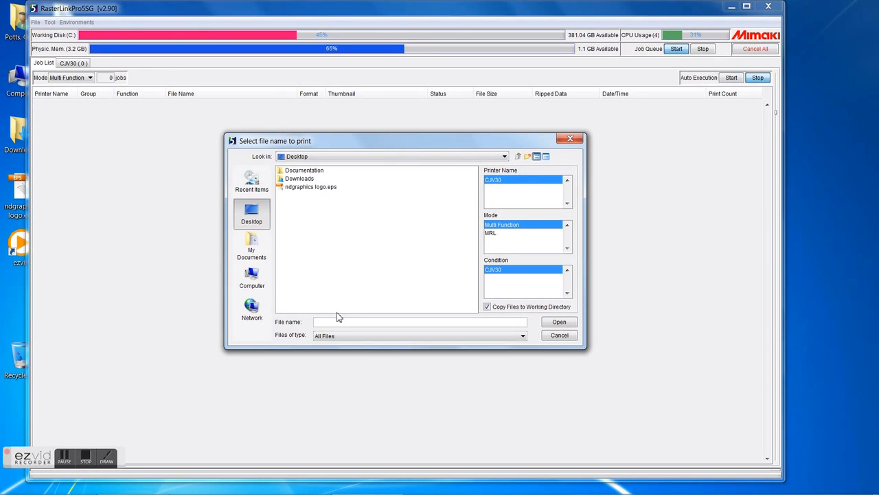
pyautogui.click(305, 191)
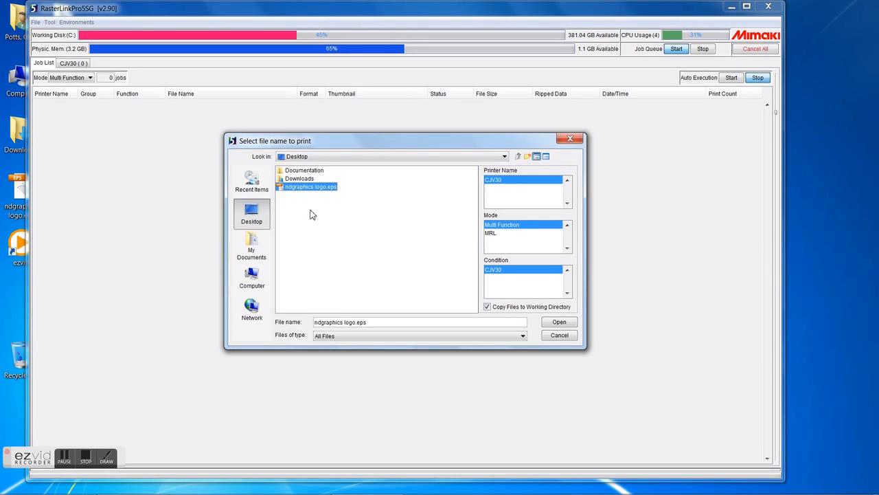
pyautogui.click(362, 336)
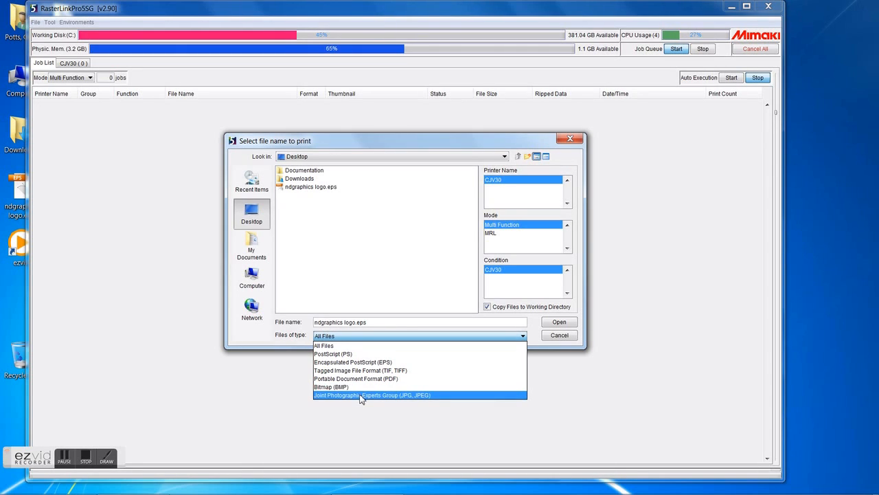
pyautogui.click(329, 192)
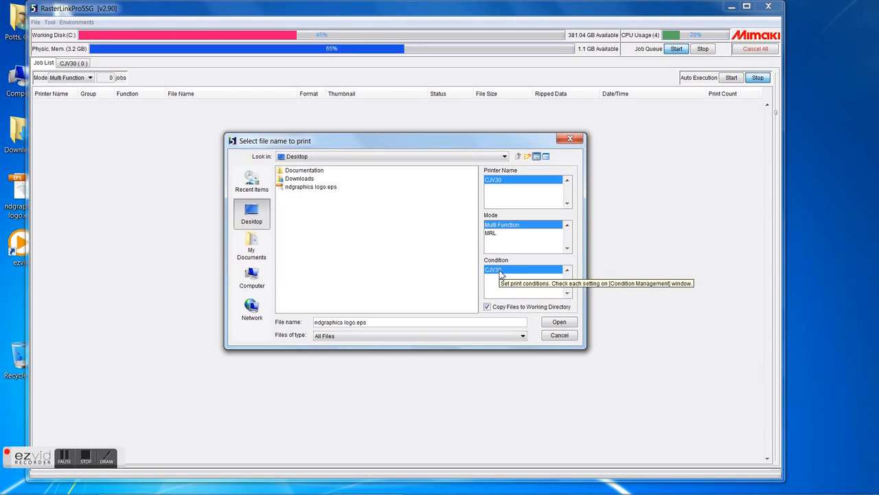
pyautogui.click(565, 327)
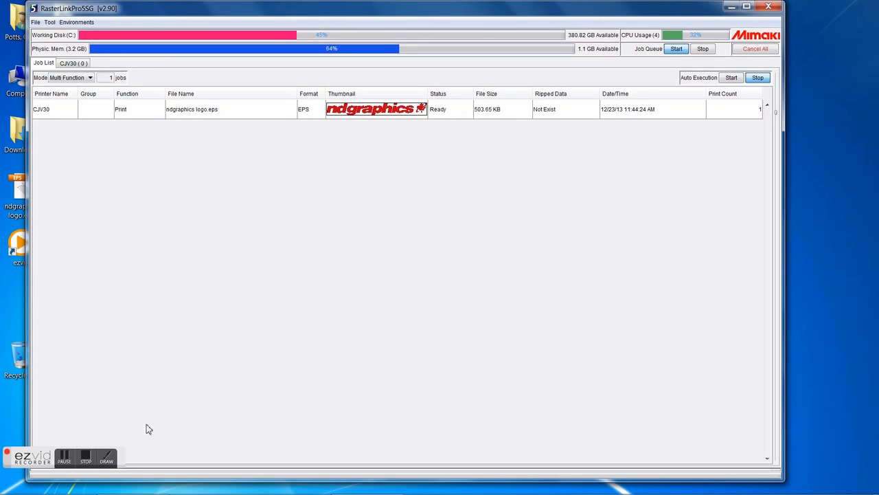
# Step: Open the ndgraphics logo job in the Job Editor
pyautogui.click(87, 457)
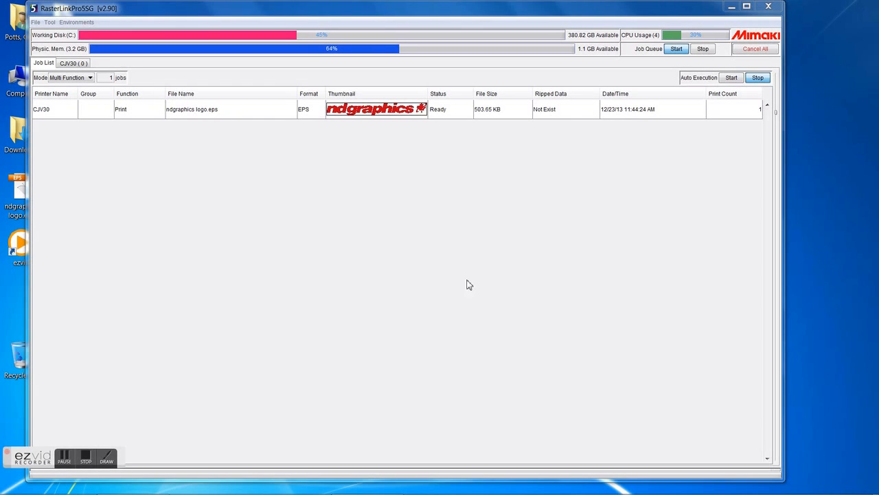
pyautogui.click(401, 117)
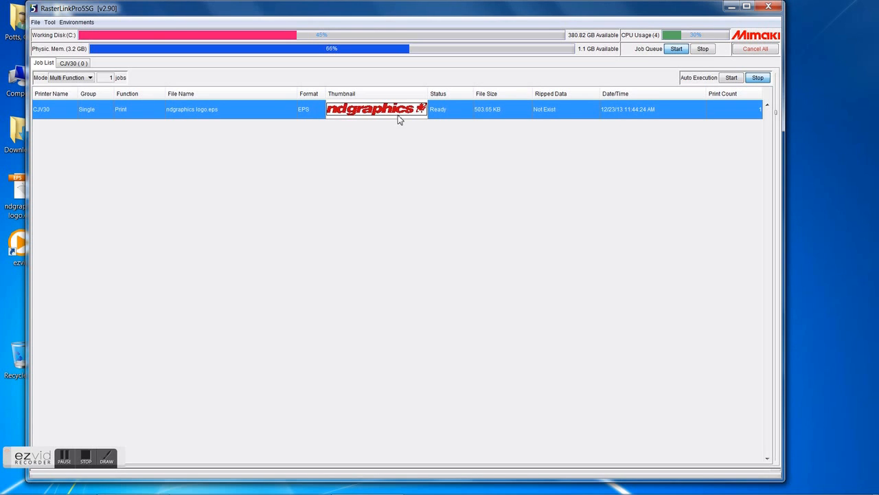
pyautogui.doubleClick(400, 118)
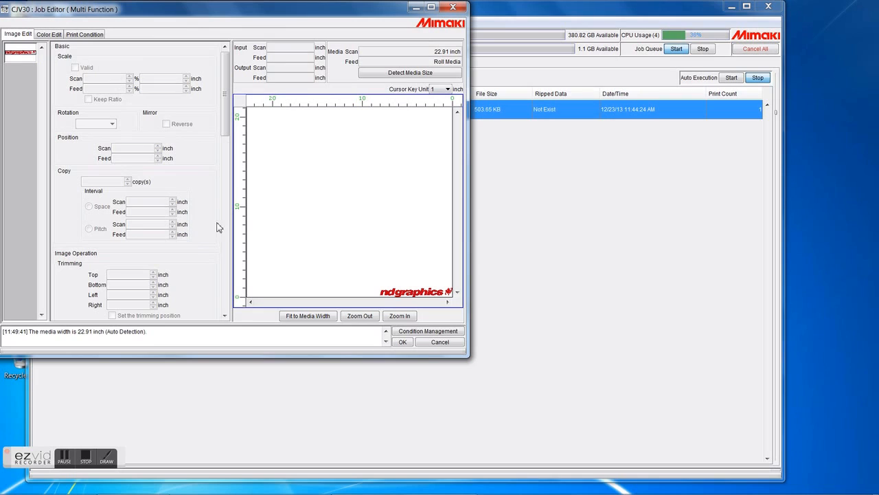
pyautogui.click(432, 296)
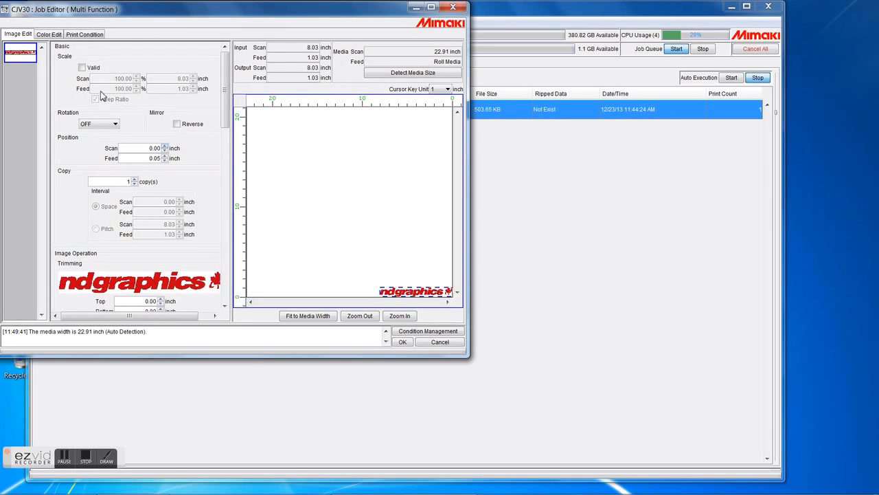
# Step: Enable scaling and set the image scale to 200%
pyautogui.click(82, 67)
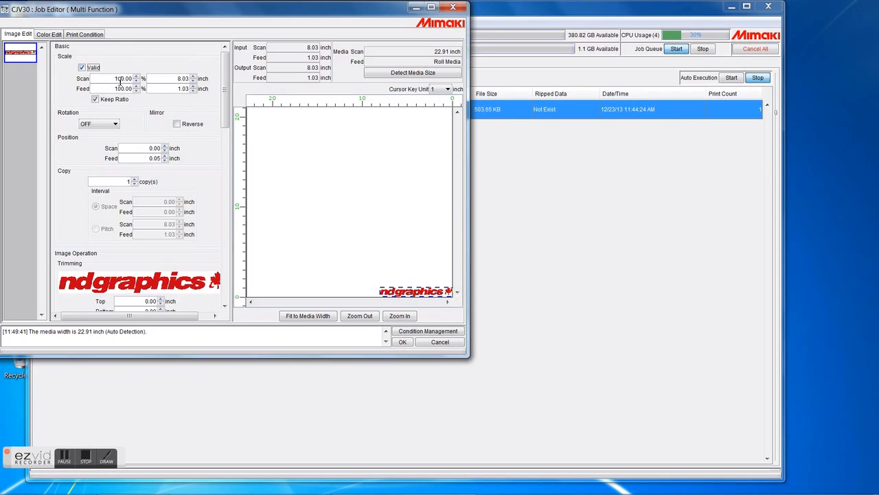
pyautogui.click(117, 80)
pyautogui.write('2')
pyautogui.press('Tab')
# Step: Try rotating the image 90 and 180 degrees, then set rotation back to OFF
pyautogui.click(103, 123)
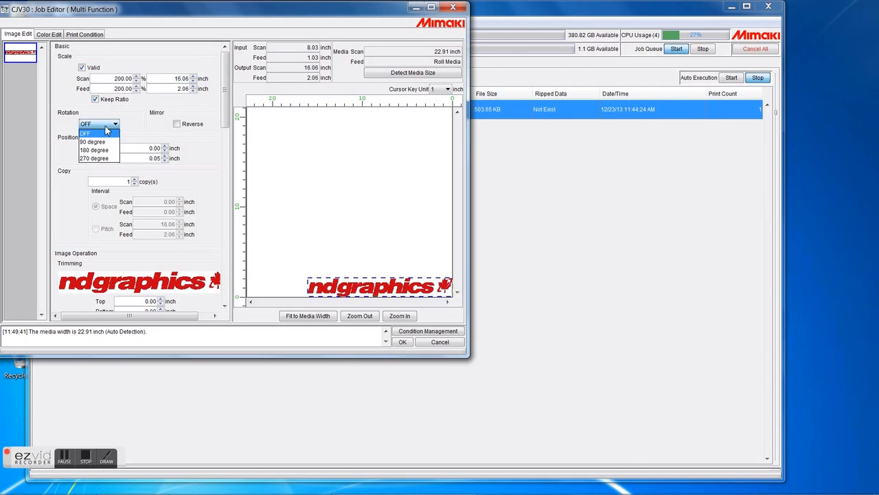
pyautogui.click(104, 138)
pyautogui.click(103, 124)
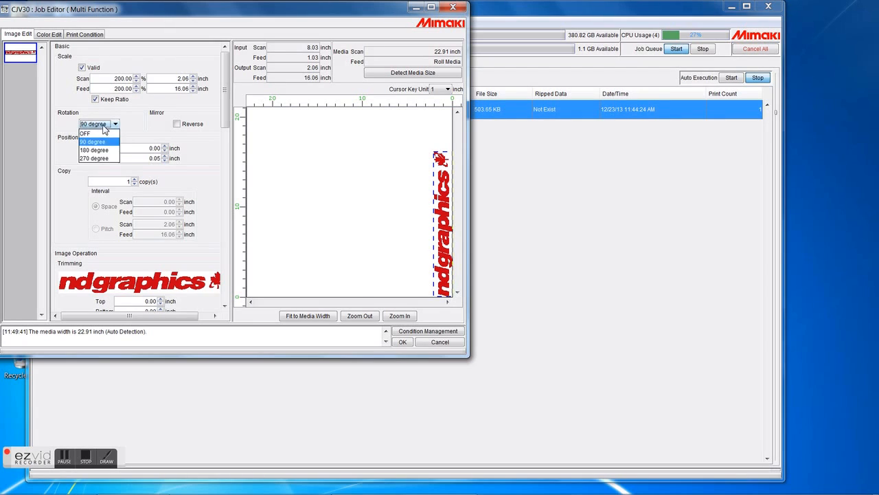
pyautogui.click(102, 151)
pyautogui.click(108, 125)
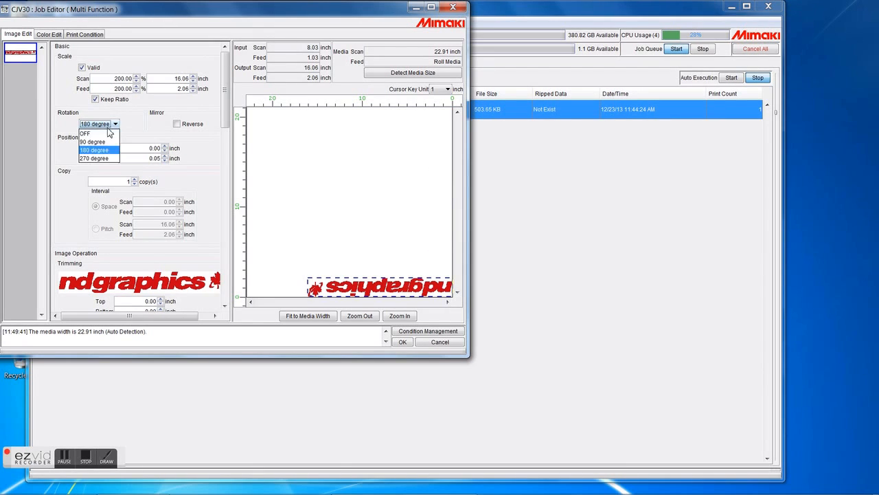
pyautogui.click(93, 134)
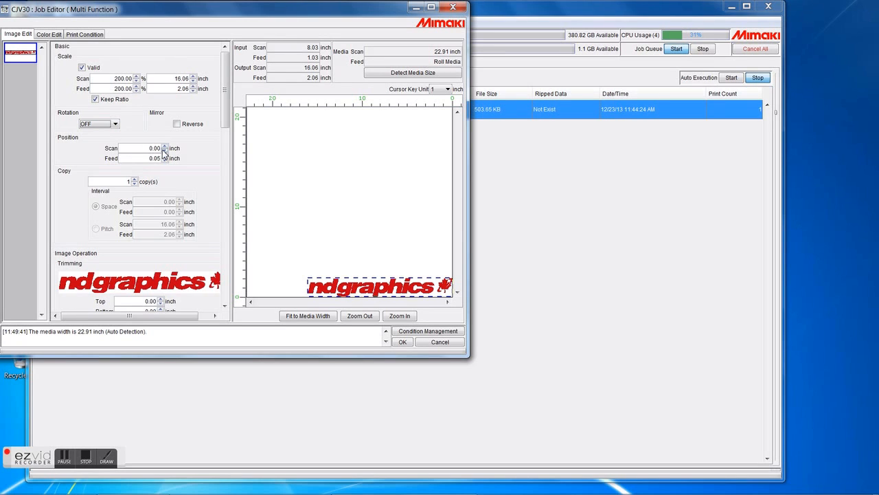
# Step: Set the image position to 2 inches scan and 3 inches feed
pyautogui.moveTo(374, 287); pyautogui.dragTo(361, 289)
pyautogui.click(156, 149)
pyautogui.doubleClick(156, 149)
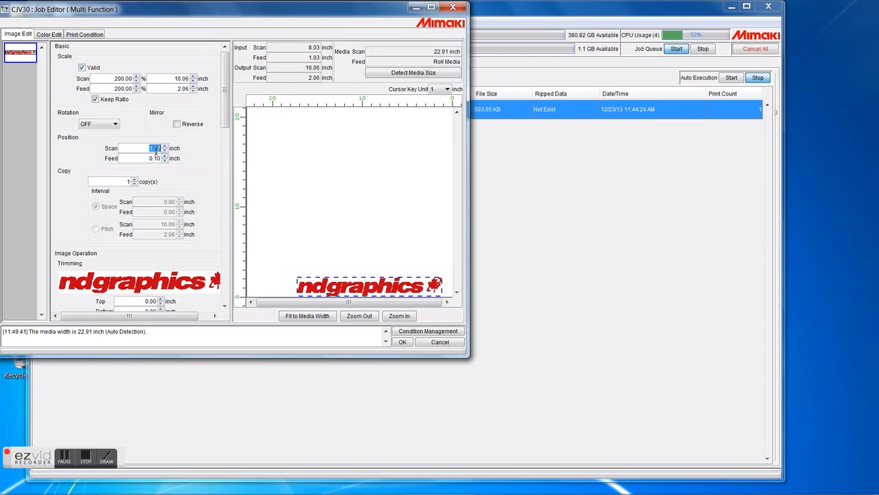
pyautogui.write('2')
pyautogui.press('Tab')
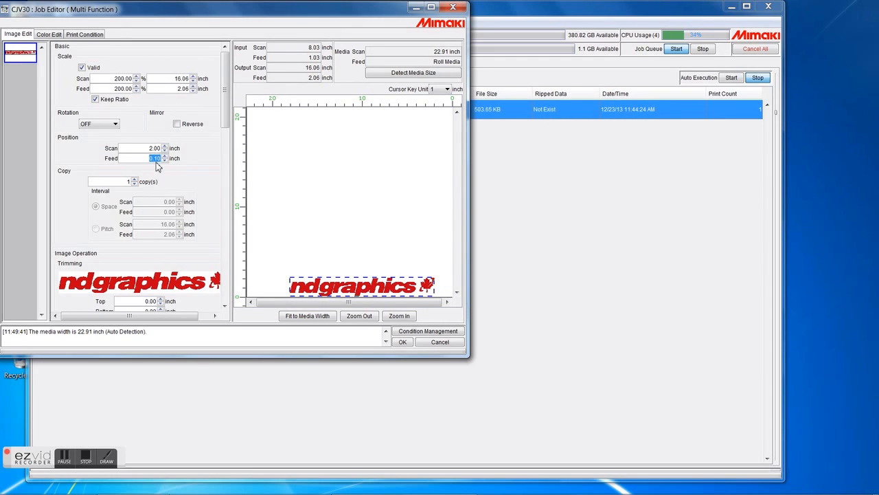
pyautogui.write('3')
pyautogui.press('Tab')
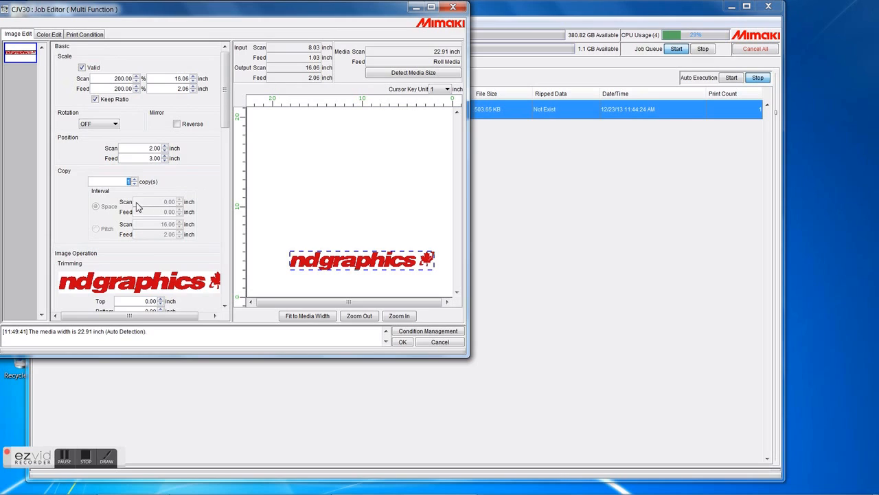
# Step: Set the number of copies to 4
pyautogui.click(135, 180)
pyautogui.click(134, 180)
pyautogui.click(135, 180)
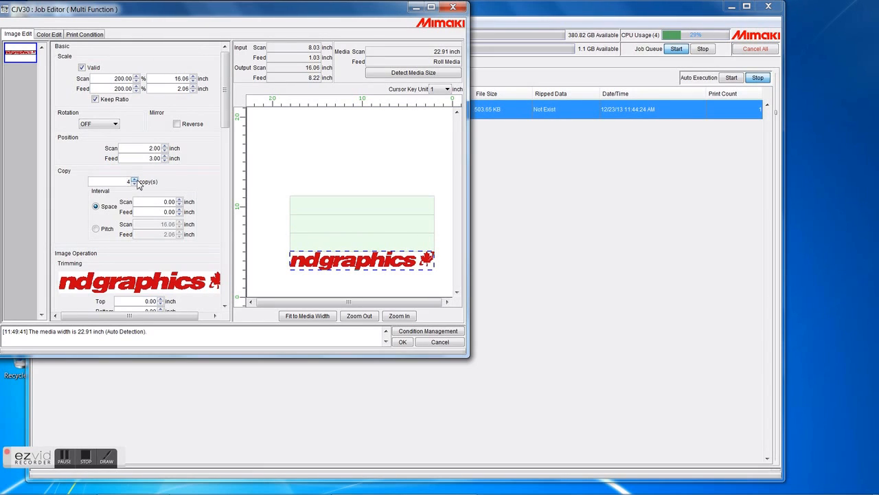
# Step: Set the feed spacing between copies to 0.5 inch
pyautogui.click(180, 209)
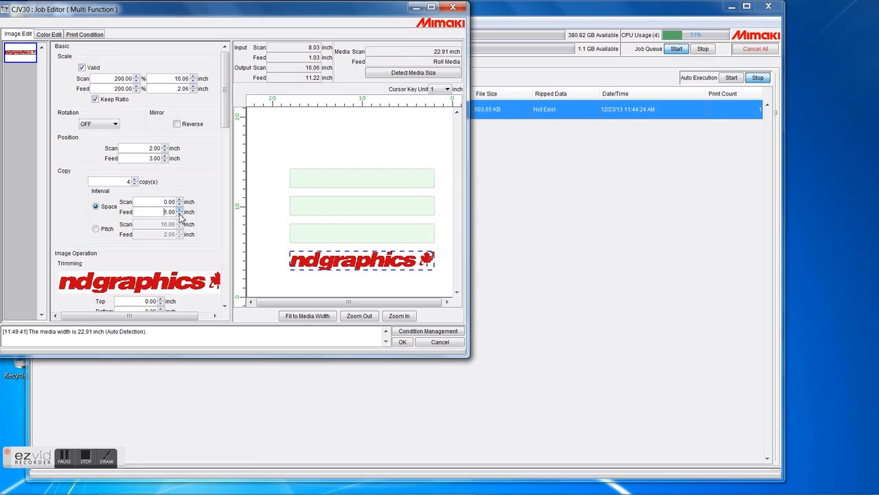
pyautogui.doubleClick(167, 212)
pyautogui.press('BackSpace')
pyautogui.write('.5')
pyautogui.press('Tab')
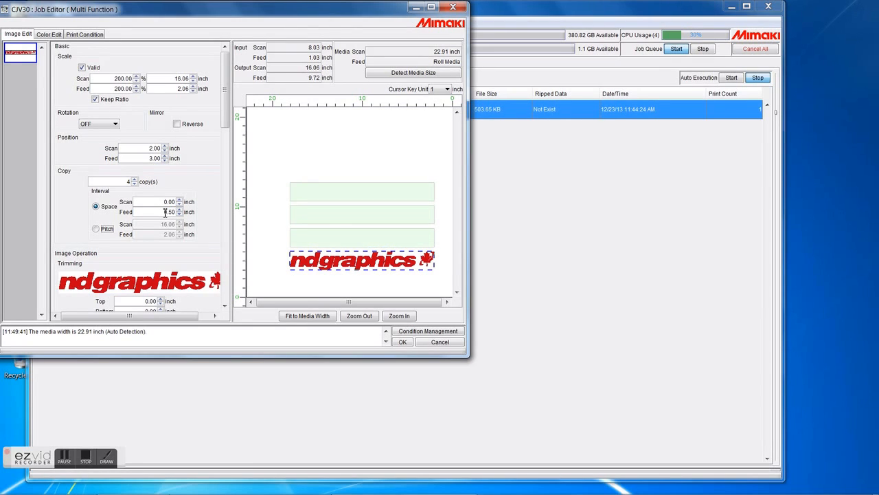
# Step: Try the Pitch interval option, then switch the interval back to Space
pyautogui.click(103, 230)
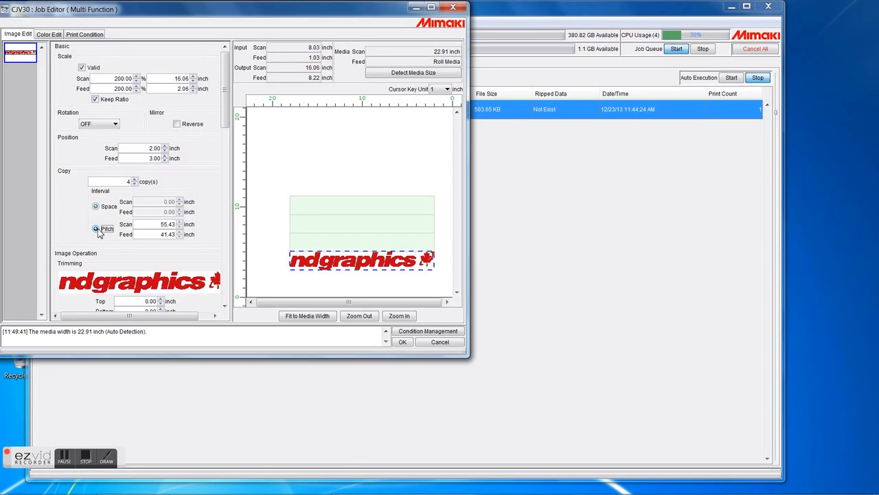
pyautogui.doubleClick(177, 224)
pyautogui.press('Tab')
pyautogui.click(97, 206)
# Step: Set the copy spacing to 1 inch scan and 1 inch feed
pyautogui.doubleClick(173, 202)
pyautogui.write('1')
pyautogui.press('Tab')
pyautogui.write('1')
pyautogui.press('Tab')
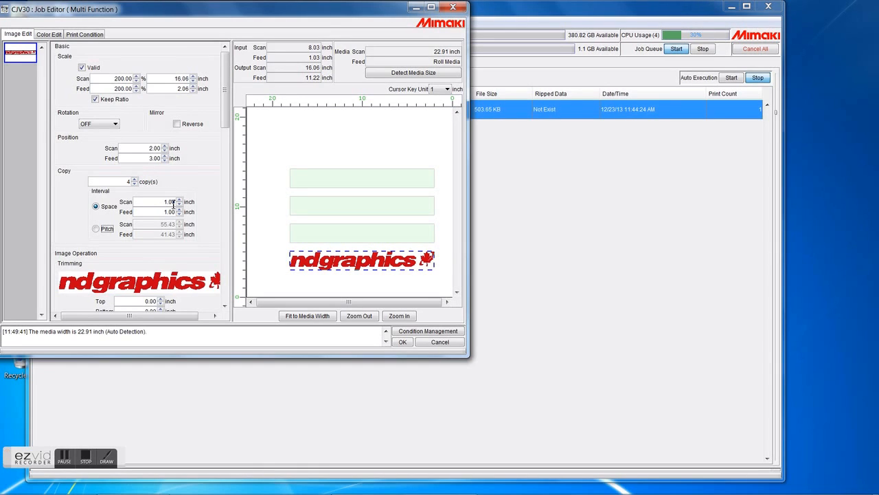
# Step: Try trimming the logo by framing part of it in the trimming preview
pyautogui.moveTo(225, 108); pyautogui.dragTo(226, 143)
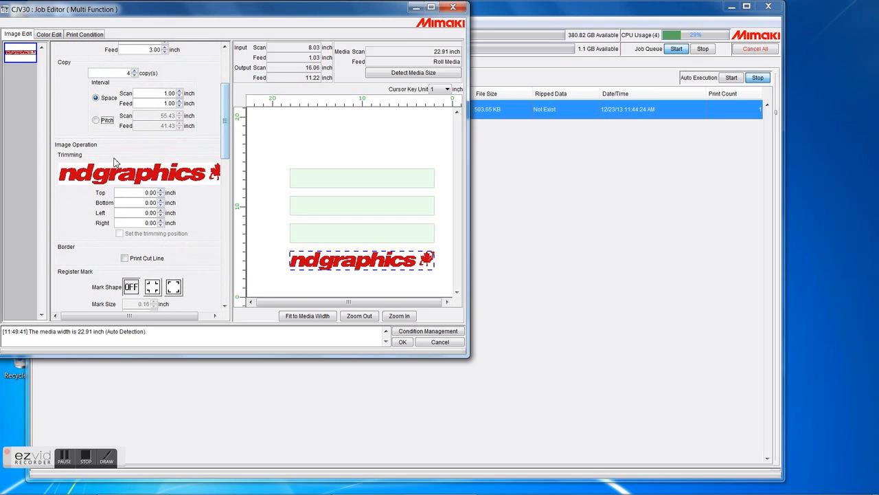
pyautogui.moveTo(100, 166); pyautogui.dragTo(210, 192)
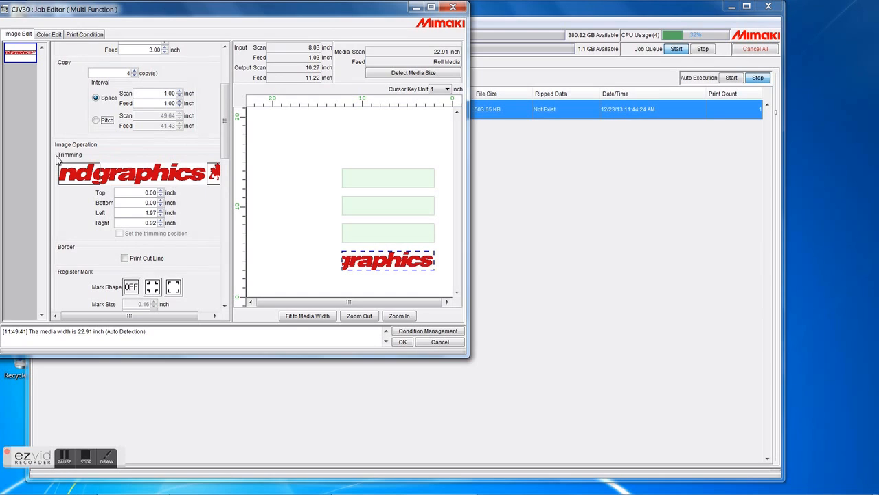
pyautogui.moveTo(67, 166); pyautogui.dragTo(211, 190)
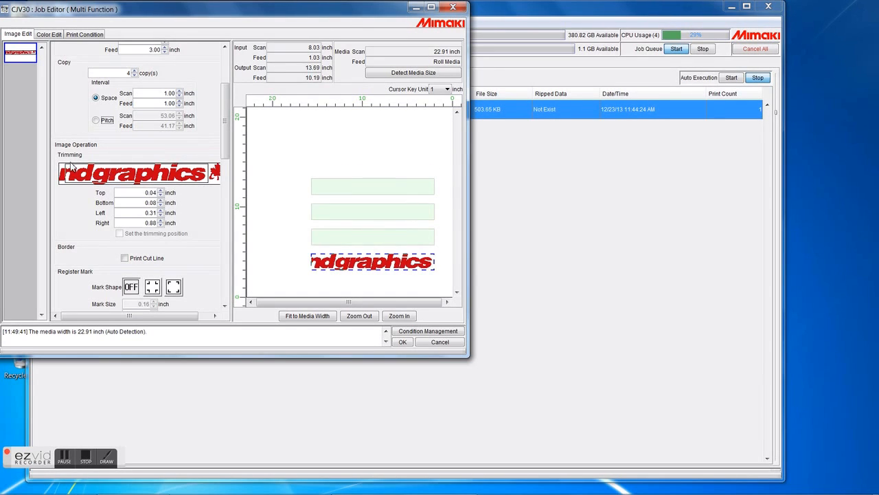
# Step: Reset the top, bottom, left and right trimming values to 0 inch
pyautogui.doubleClick(151, 193)
pyautogui.write('0')
pyautogui.press('Tab')
pyautogui.write('0')
pyautogui.press('Tab')
pyautogui.write('0')
pyautogui.press('Tab')
pyautogui.write('0')
pyautogui.press('Tab')
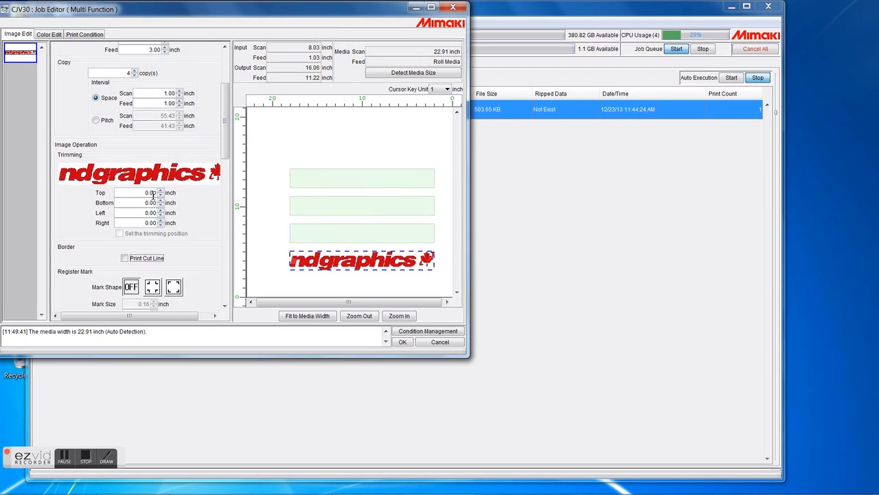
# Step: Turn on corner-style register marks and raise the mark size to 1.16 inch
pyautogui.moveTo(227, 135); pyautogui.dragTo(229, 170)
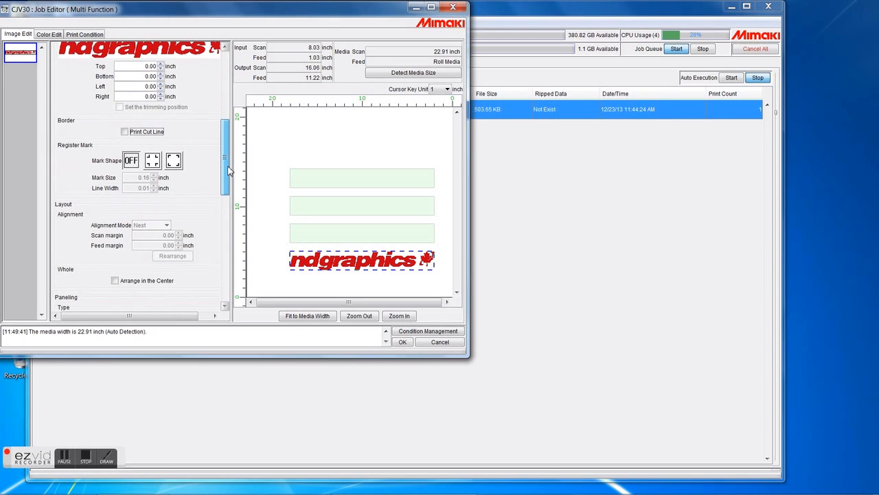
pyautogui.click(156, 164)
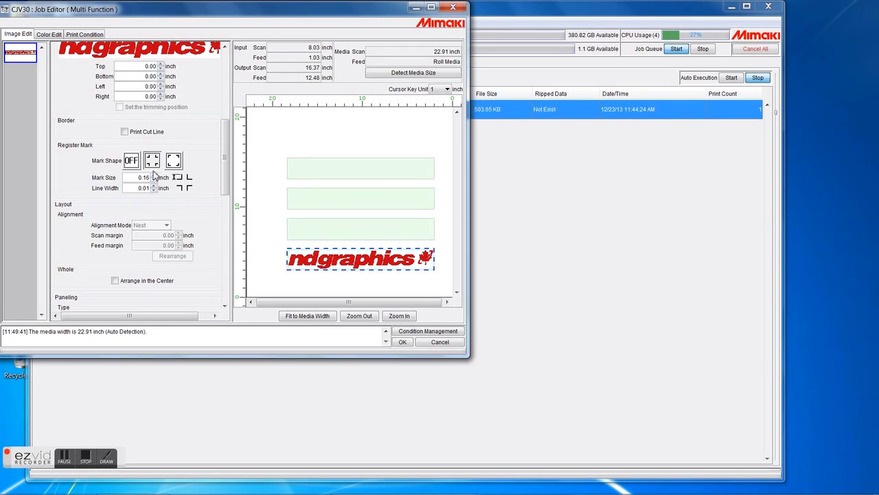
pyautogui.click(153, 175)
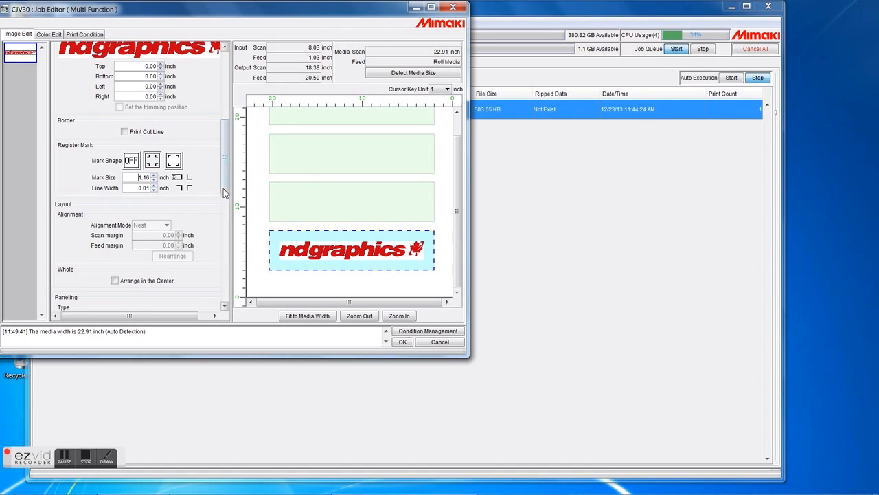
# Step: Add a printed information label showing Printed Date, Image File Name and Print Mode
pyautogui.moveTo(226, 193); pyautogui.dragTo(228, 281)
pyautogui.click(59, 152)
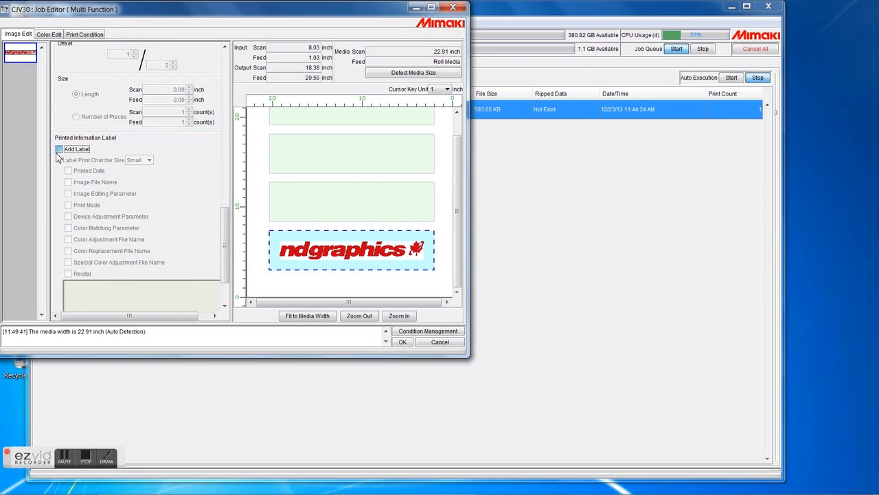
pyautogui.click(68, 170)
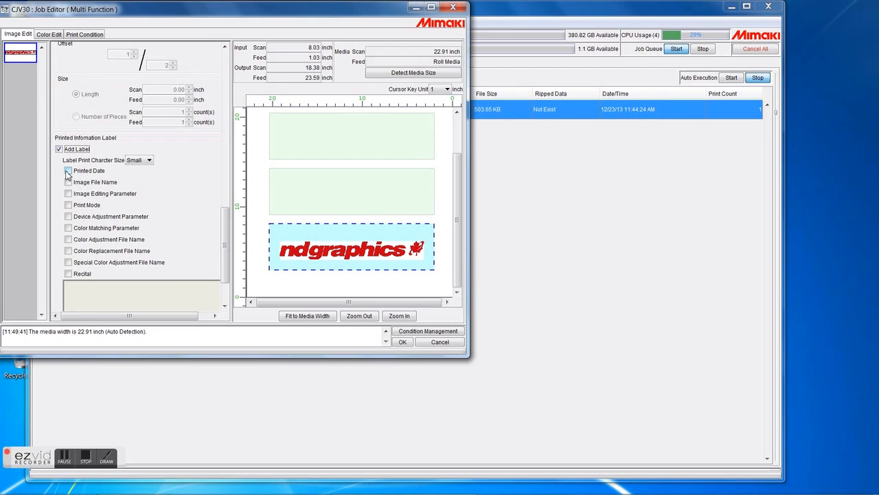
pyautogui.click(68, 182)
pyautogui.click(69, 206)
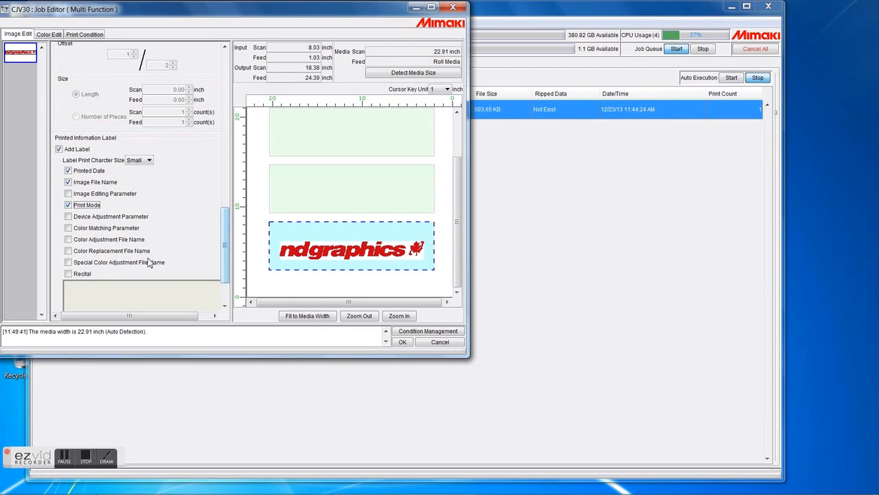
# Step: Enable Recital on the label and enter the comment "Add your own comment here."
pyautogui.click(77, 275)
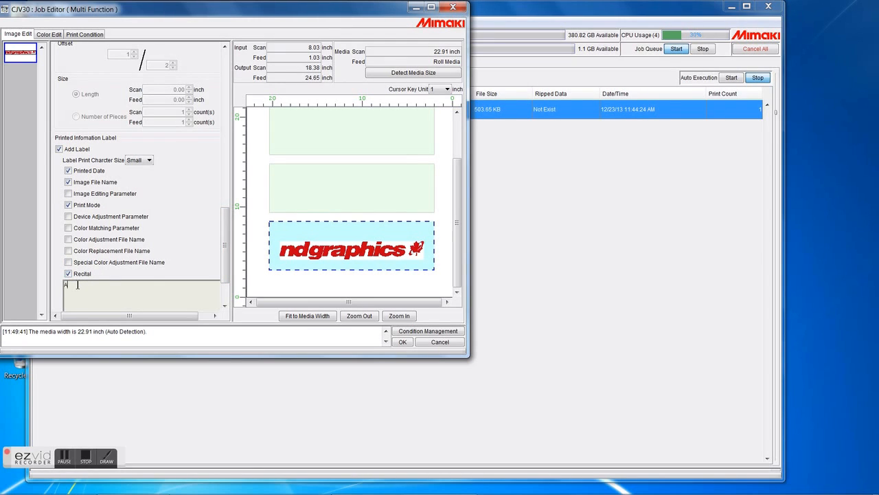
pyautogui.click(78, 285)
pyautogui.write('Add your own comme')
pyautogui.scroll(-1, 228, 275)
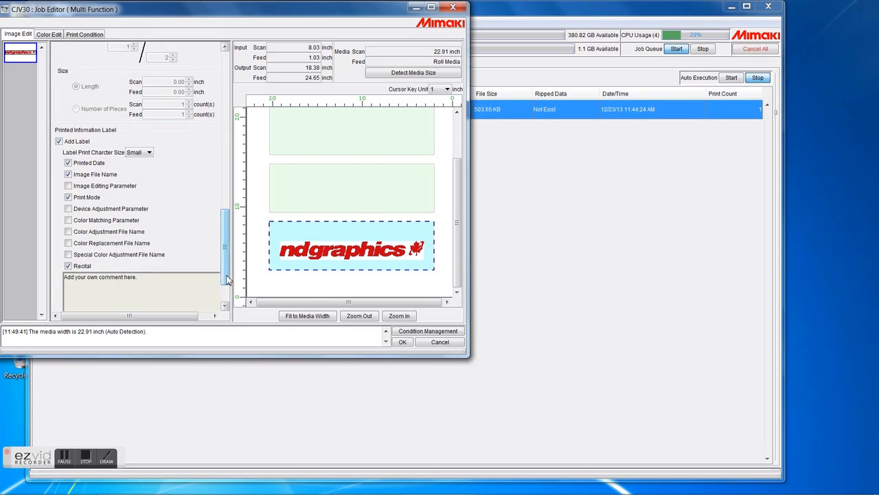
pyautogui.moveTo(228, 280); pyautogui.dragTo(228, 299)
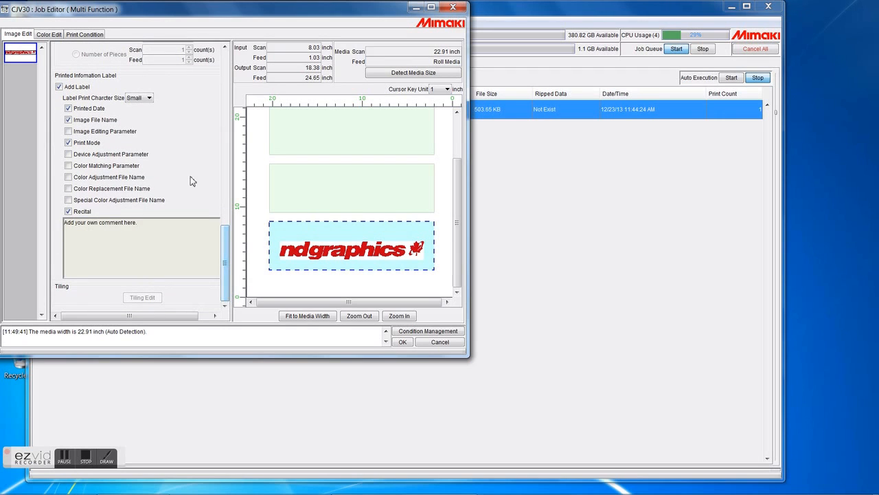
# Step: Look through the Color Matching, Color Adjustment and Color Replacement settings
pyautogui.click(58, 38)
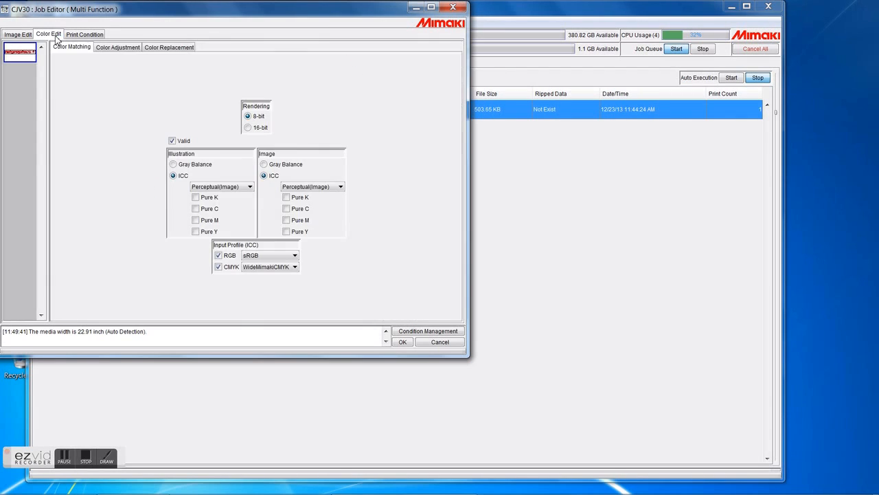
pyautogui.click(107, 49)
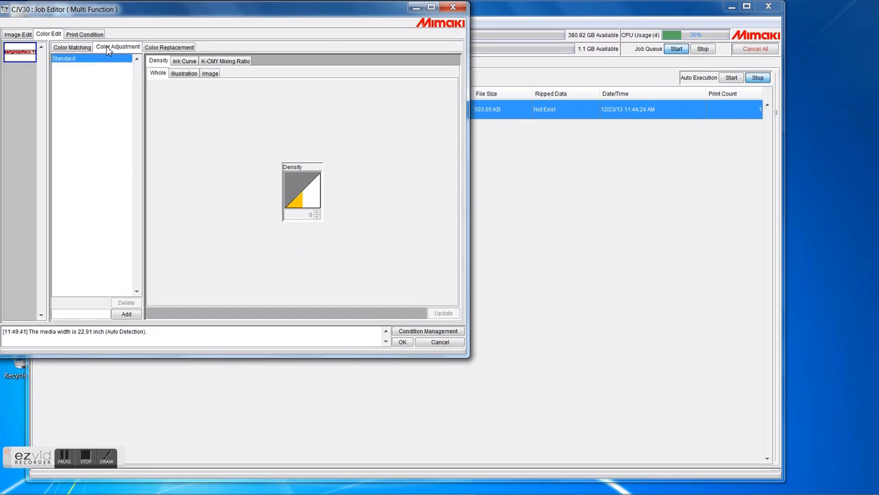
pyautogui.click(160, 50)
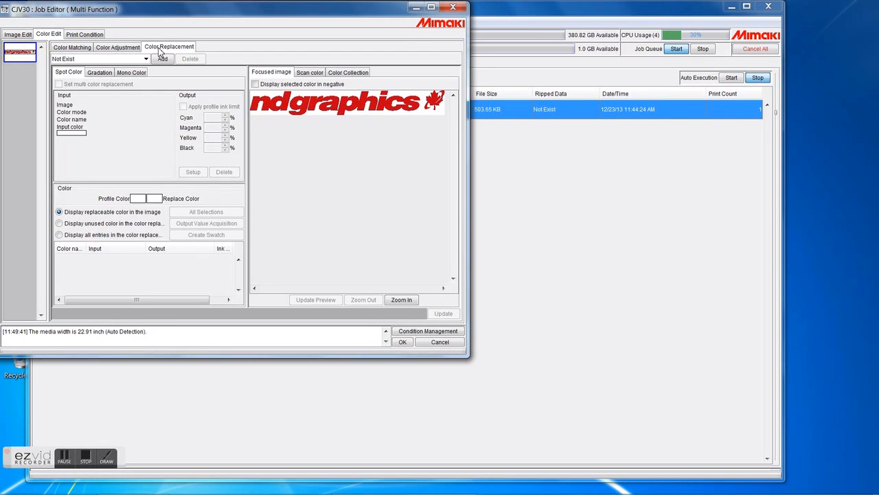
pyautogui.click(75, 48)
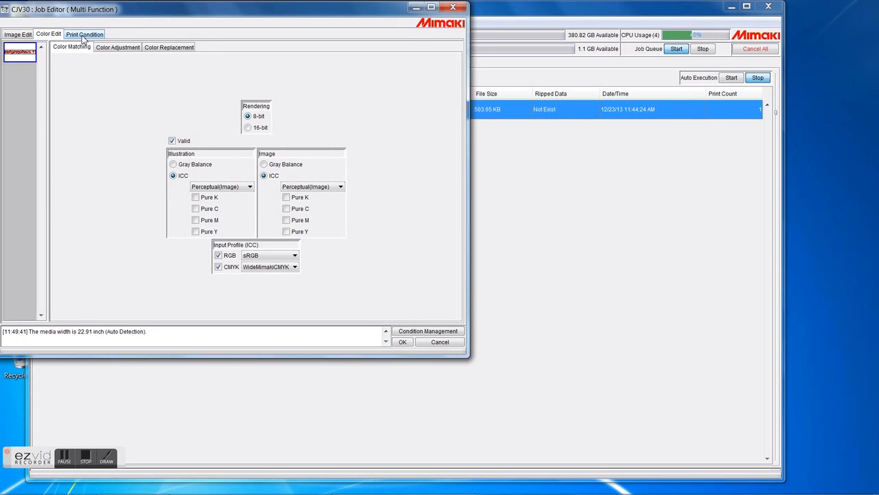
# Step: Change the print condition media to GPVC[441] v3
pyautogui.click(84, 34)
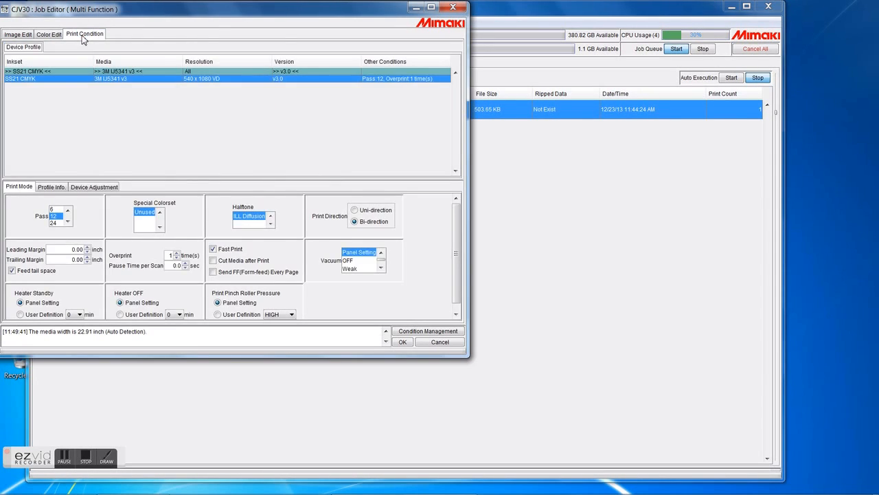
pyautogui.click(118, 73)
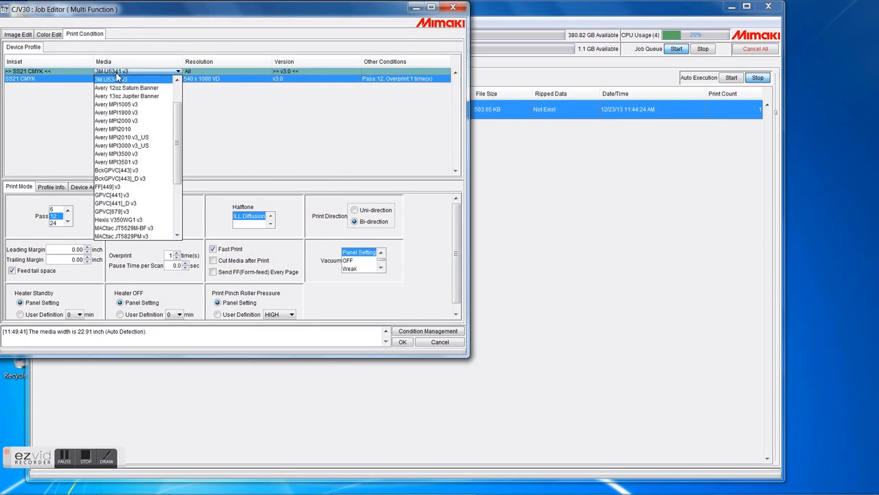
pyautogui.click(151, 196)
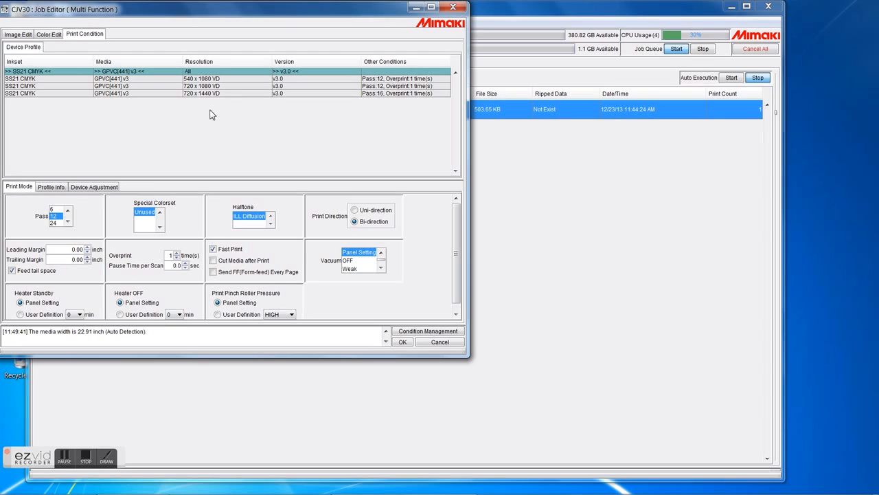
# Step: Select the 720 x 1080 VD profile and enable Cut Media after Print
pyautogui.click(222, 87)
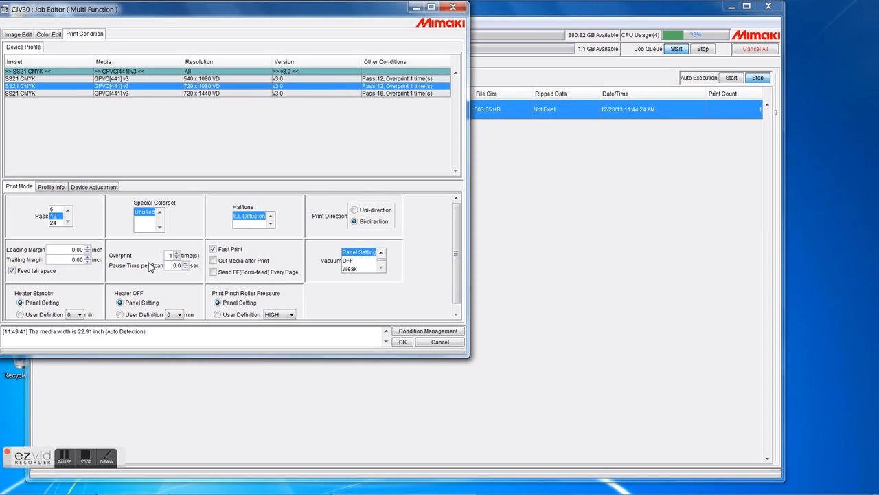
pyautogui.click(254, 264)
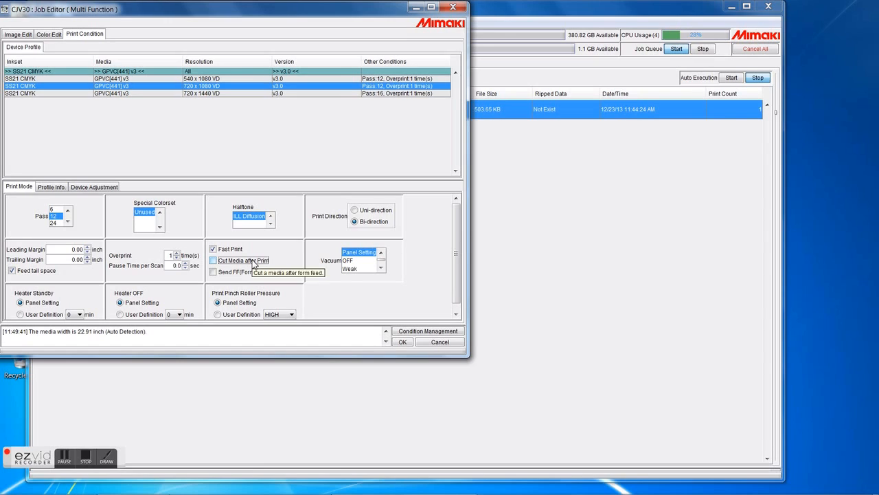
pyautogui.click(254, 265)
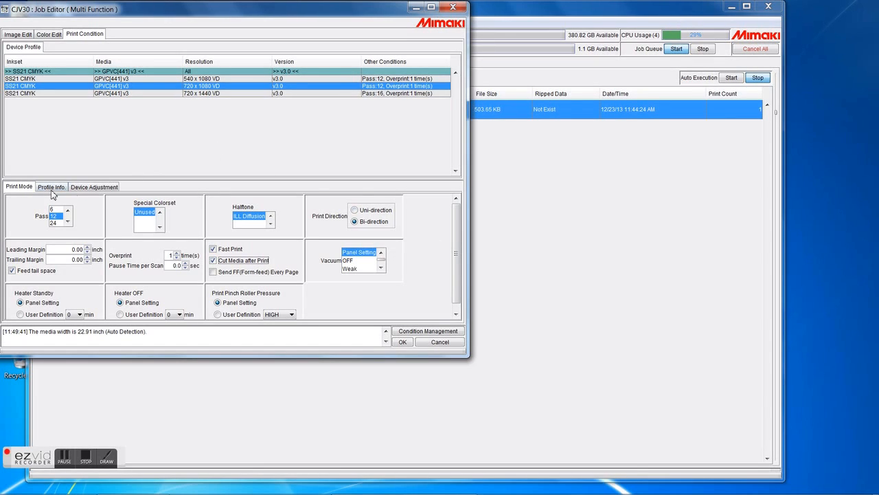
# Step: Review the device adjustment heater and feed settings, then apply the job settings and close the editor
pyautogui.click(89, 188)
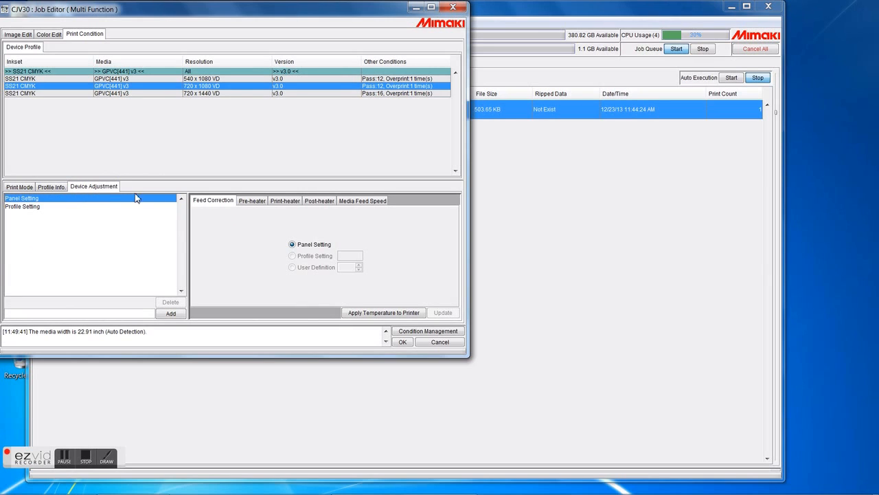
pyautogui.click(251, 202)
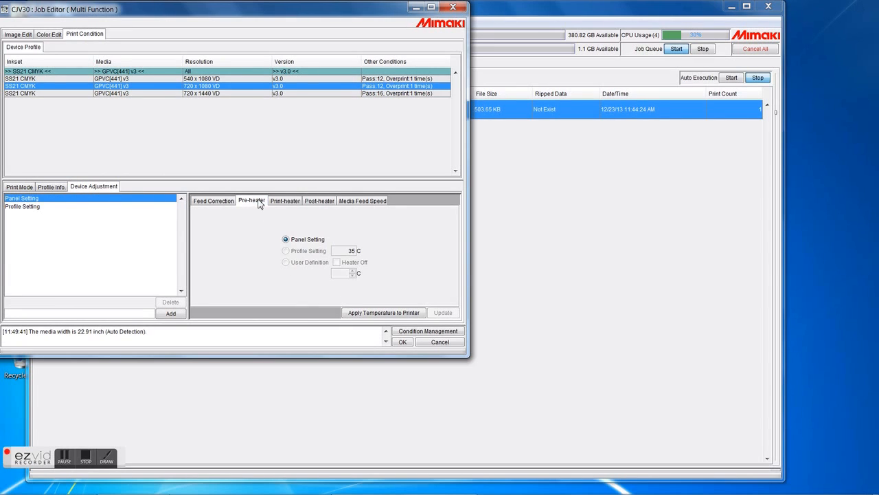
pyautogui.click(294, 203)
pyautogui.click(310, 205)
pyautogui.click(375, 204)
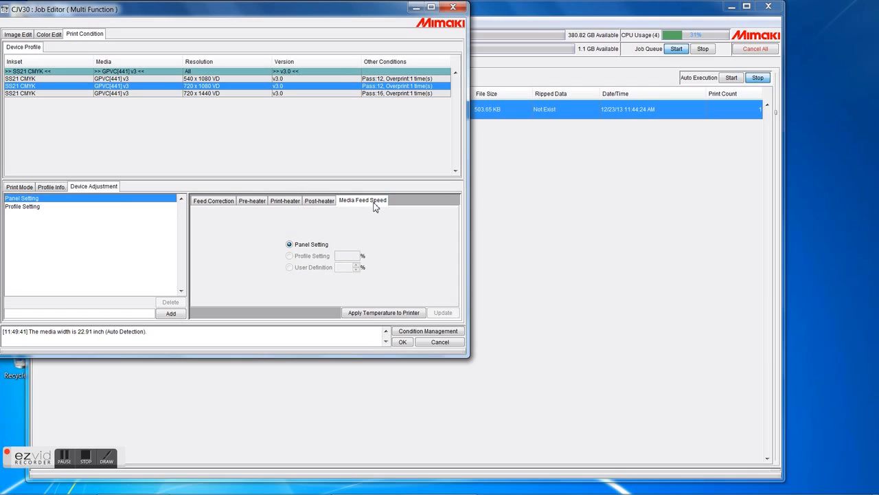
pyautogui.click(403, 342)
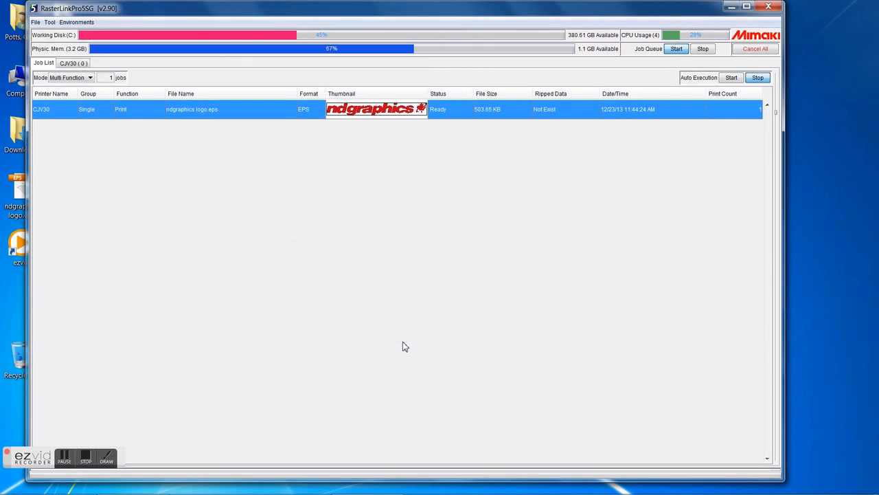
# Step: Start RIP and Print for the ndgraphics logo.eps job
pyautogui.rightClick(286, 109)
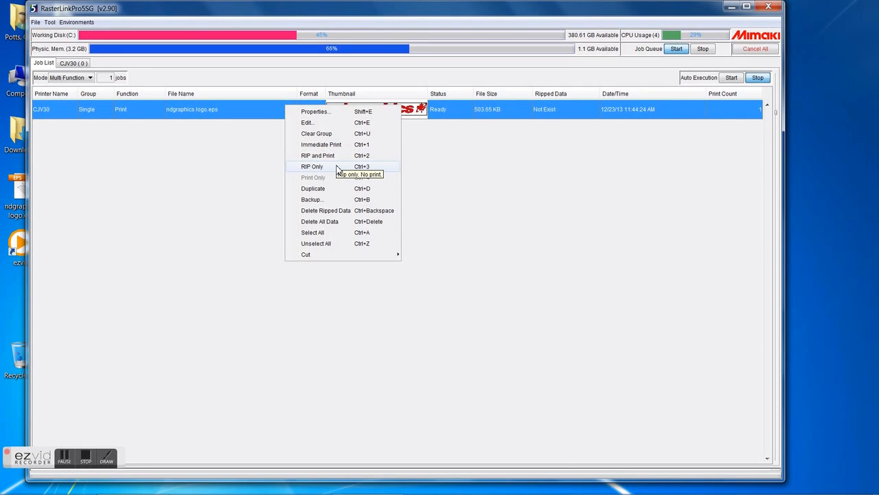
pyautogui.moveTo(339, 259)
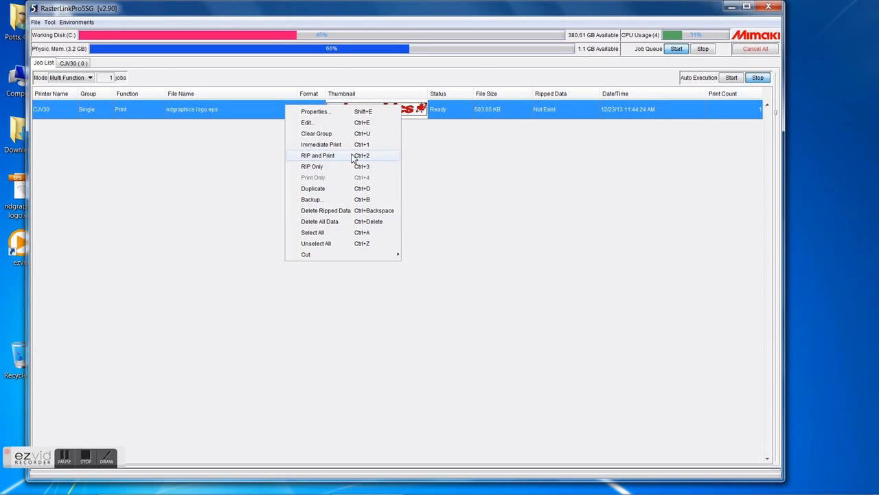
pyautogui.click(318, 155)
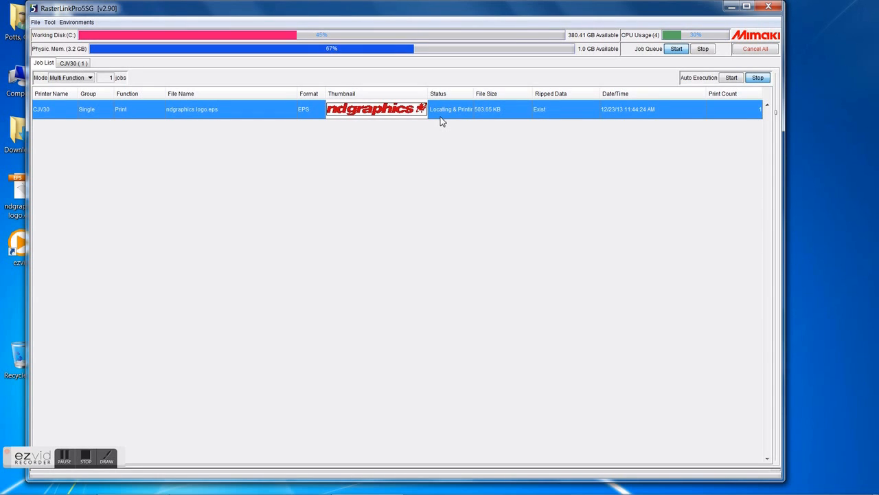
pyautogui.click(87, 462)
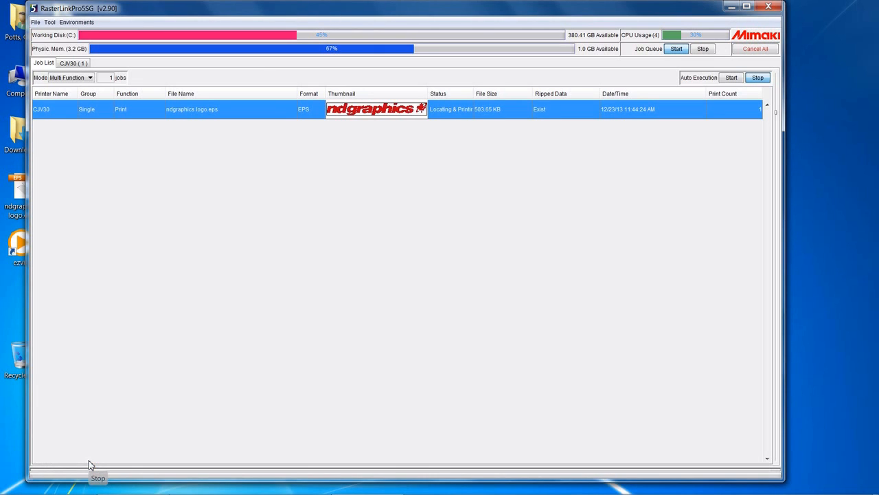